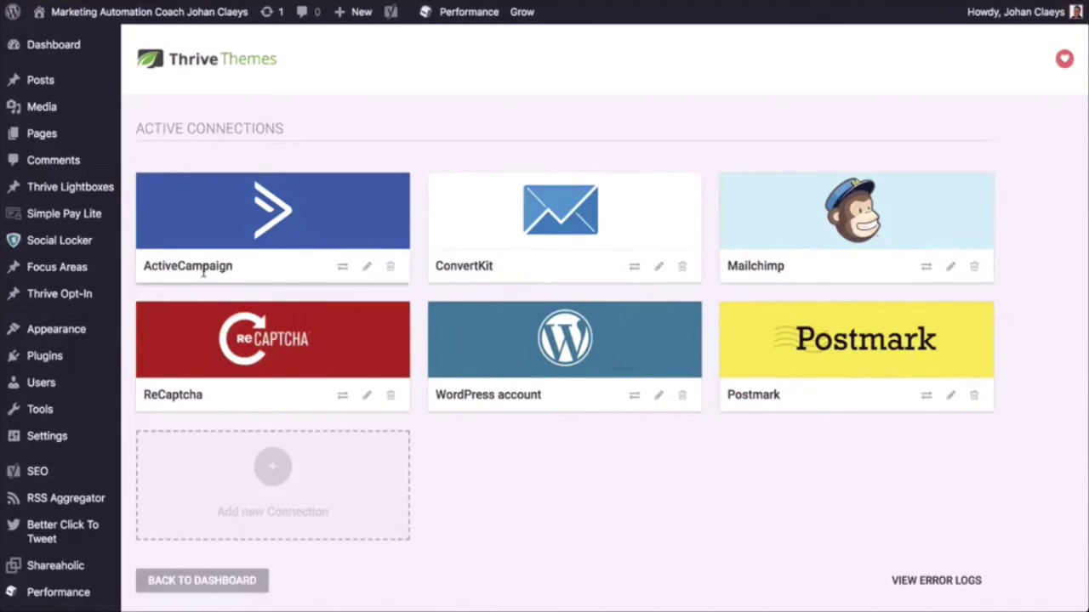
Check the ActiveCampaign connection's API URL and key, then cancel without changing anything
{"action": "left_click", "coordinate": [360, 267]}
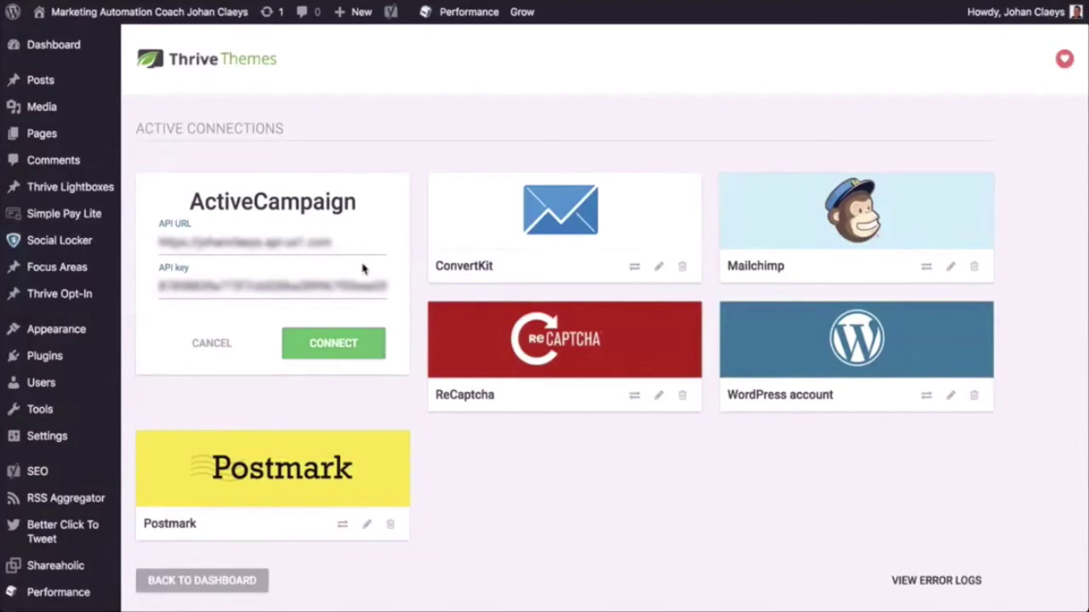
{"action": "left_click", "coordinate": [212, 344]}
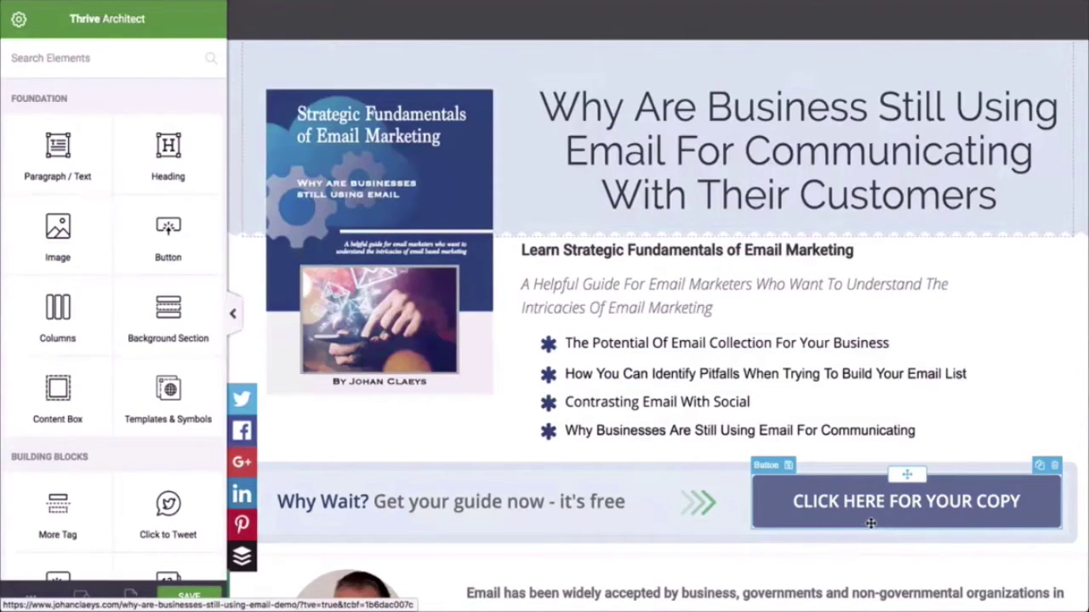
Open the lightbox linked to the CLICK HERE FOR YOUR COPY button's Open Lightbox action for editing
{"action": "left_click", "coordinate": [871, 523]}
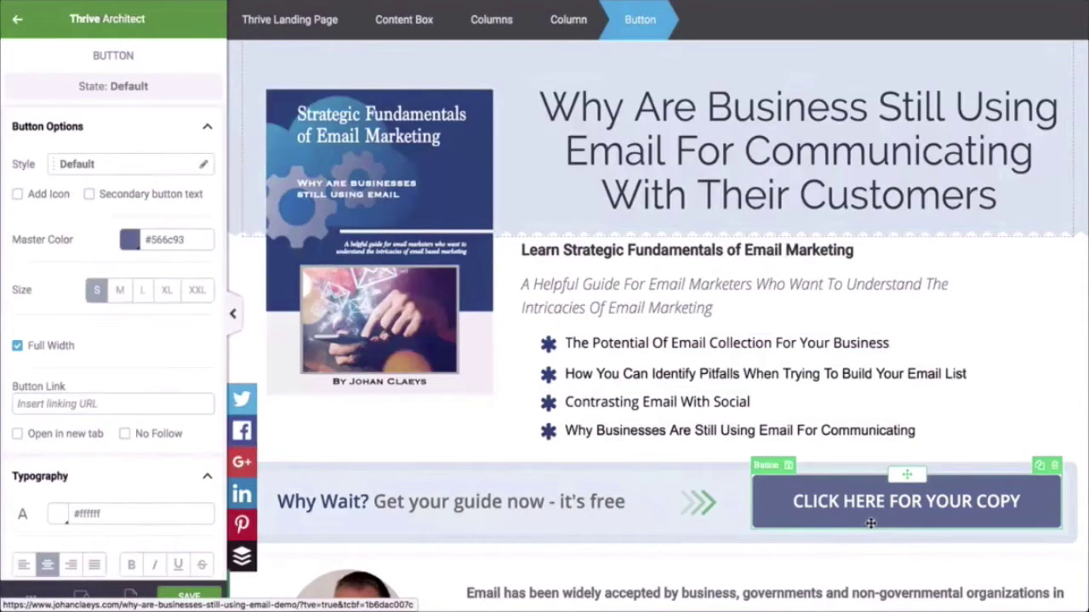
{"action": "scroll", "coordinate": [145, 396], "scroll_direction": "down", "scroll_amount": 15}
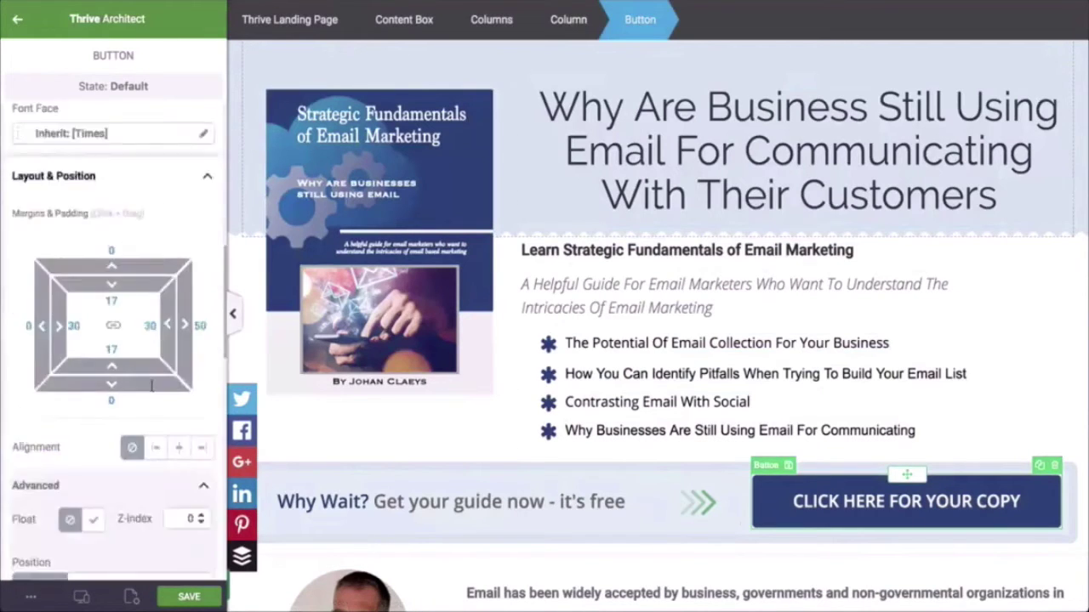
{"action": "scroll", "coordinate": [151, 390], "scroll_direction": "down", "scroll_amount": 1}
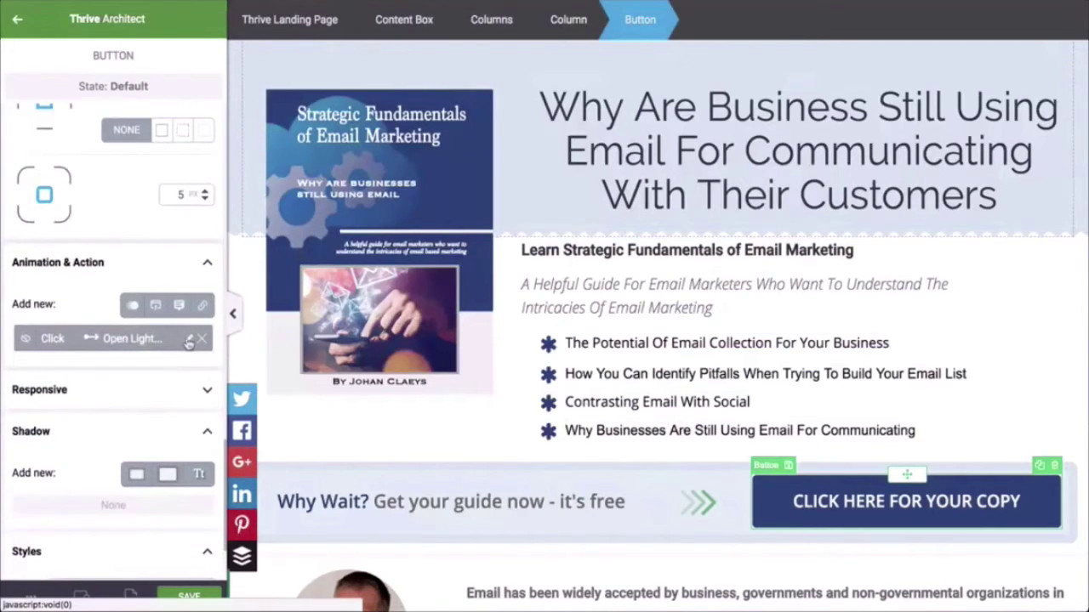
{"action": "left_click", "coordinate": [189, 340]}
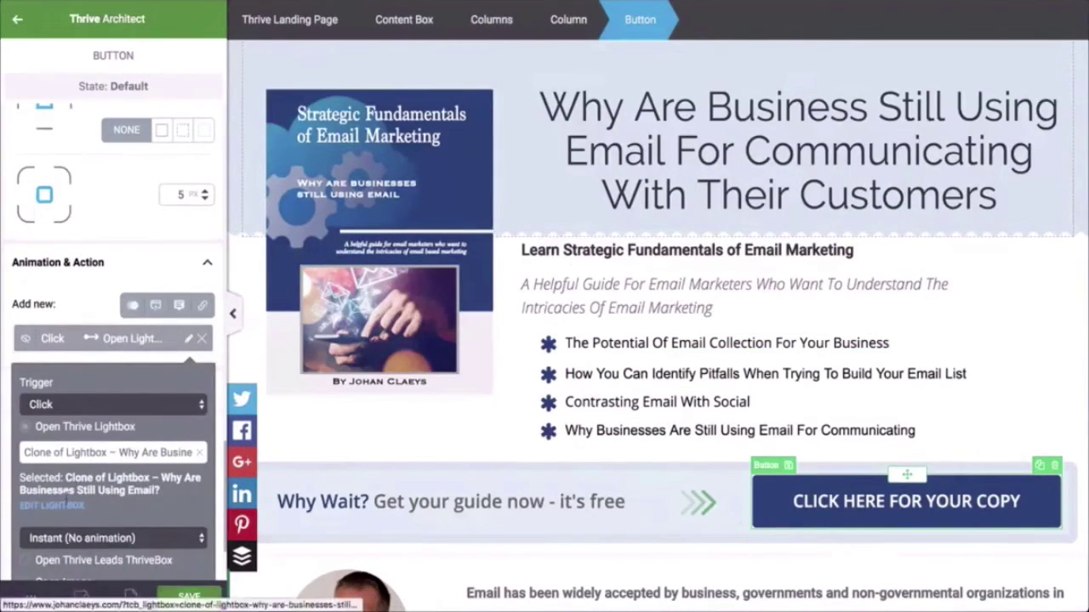
{"action": "left_click", "coordinate": [57, 510]}
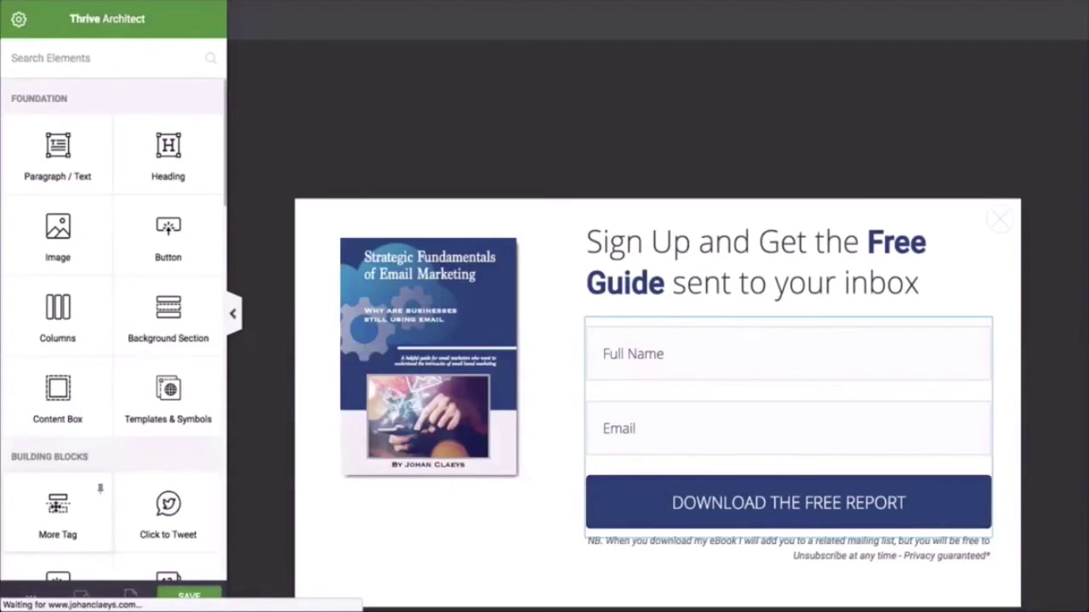
Select the lightbox's Lead Generation form and bring up its Connect Form to Service options
{"action": "left_click", "coordinate": [744, 425]}
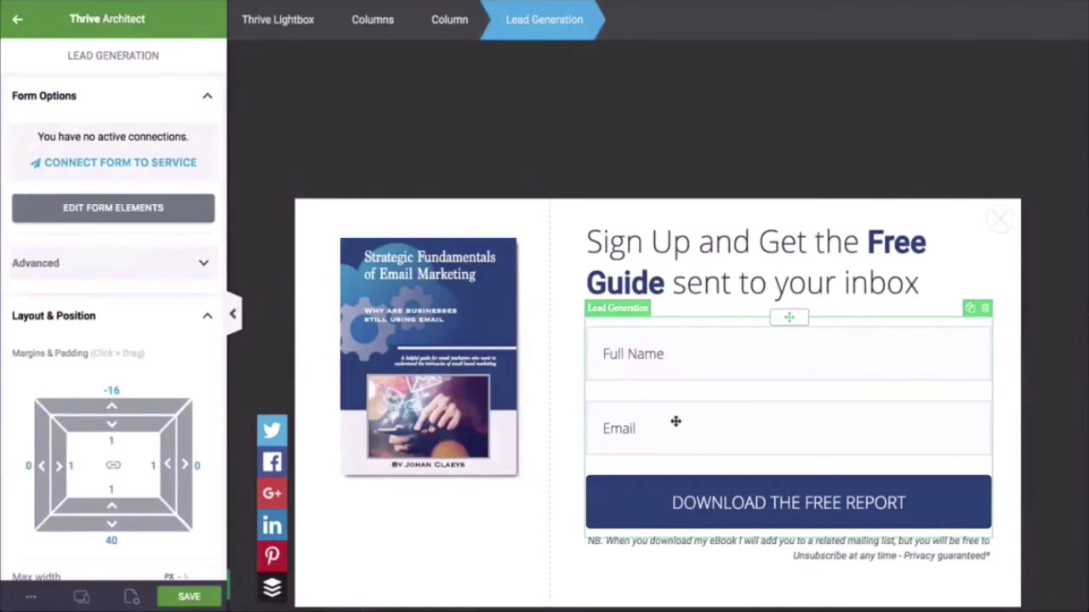
{"action": "left_click", "coordinate": [82, 164]}
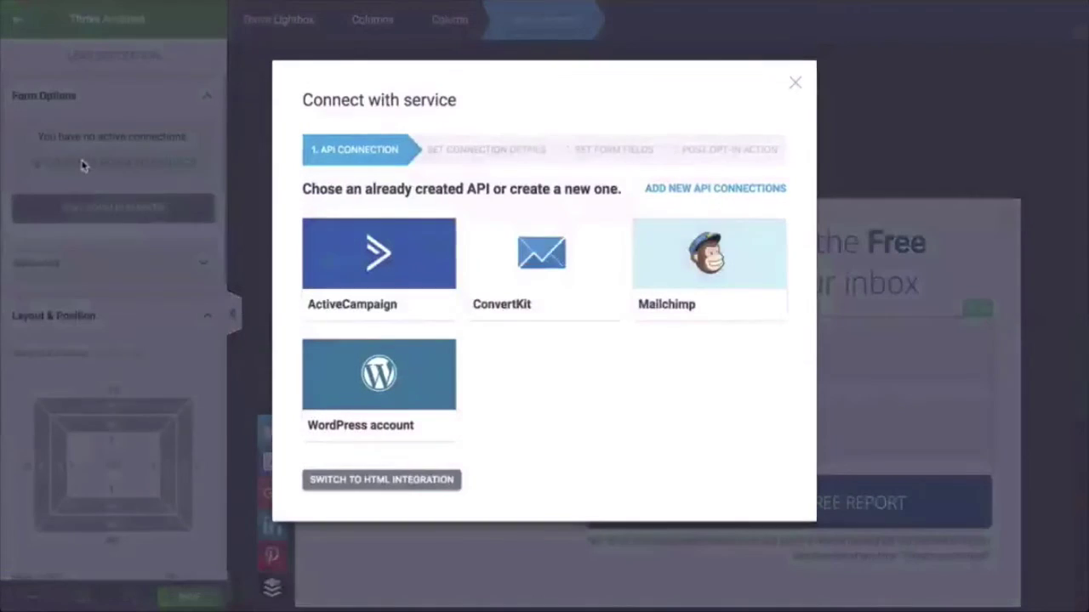
Connect the form to ActiveCampaign using list LM LEADMAGNETS and form LM_LEADMAGNETS
{"action": "left_click", "coordinate": [369, 267]}
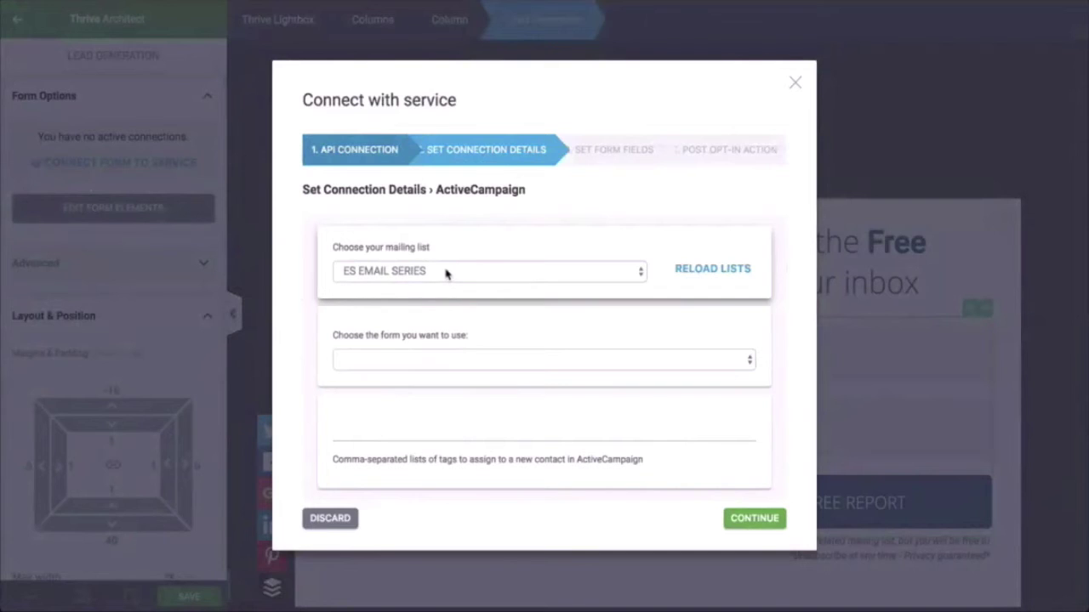
{"action": "left_click", "coordinate": [445, 273]}
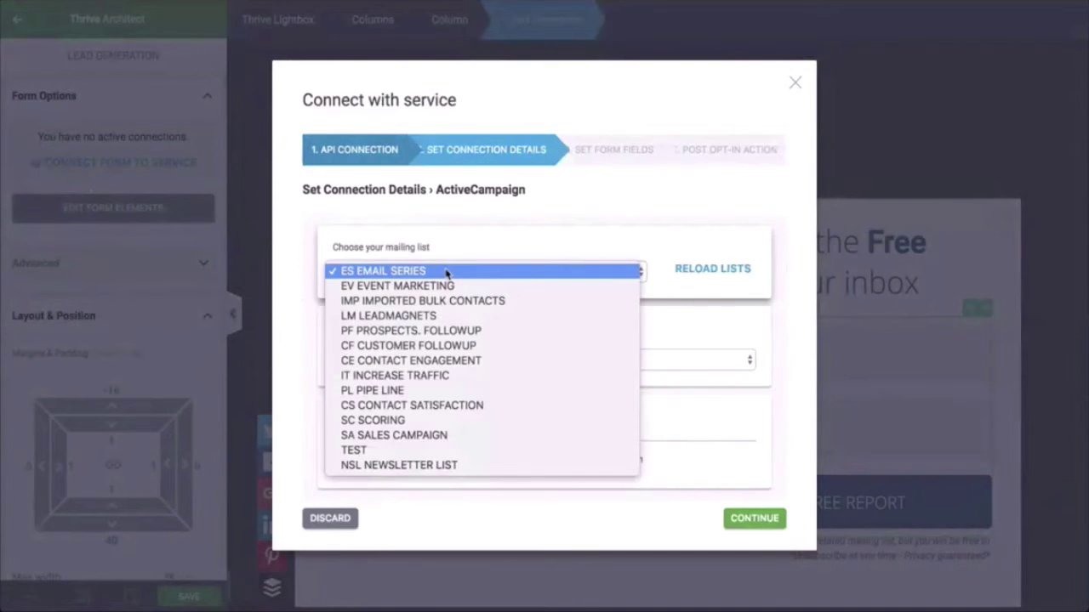
{"action": "left_click", "coordinate": [436, 315]}
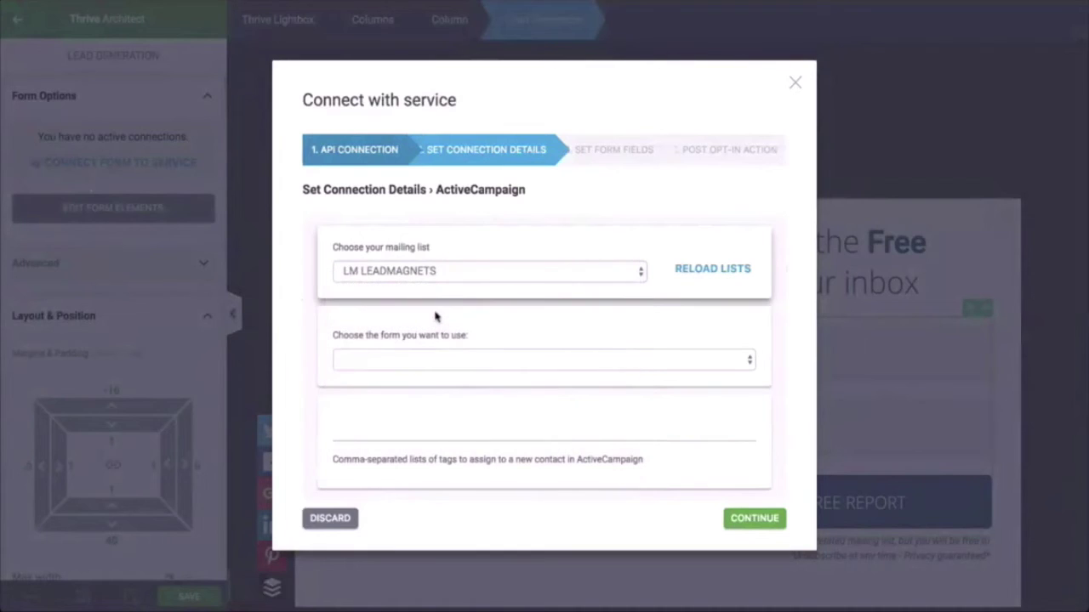
{"action": "left_click", "coordinate": [468, 363]}
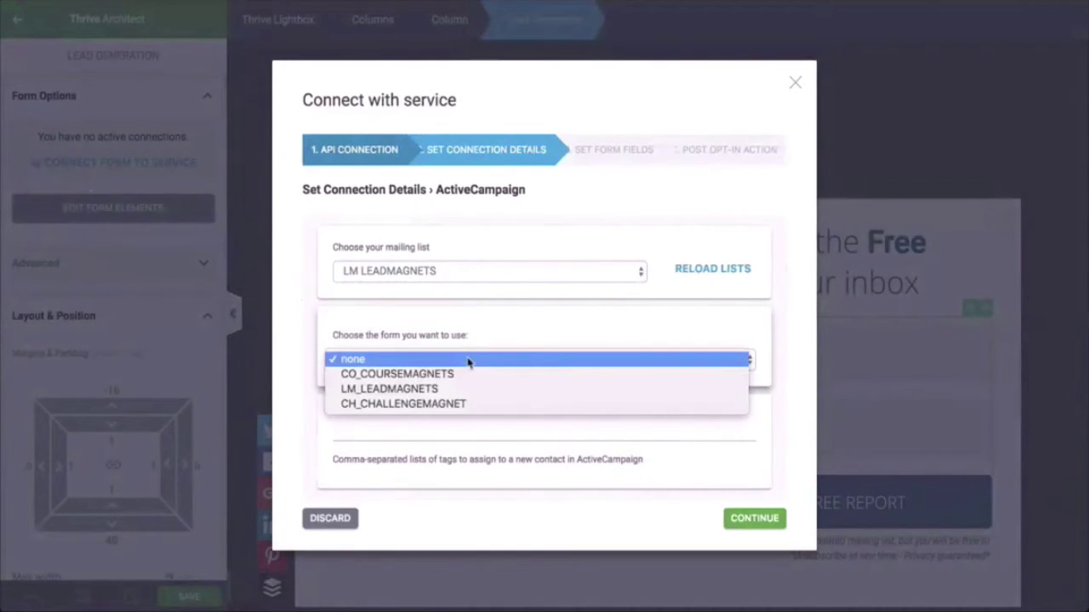
{"action": "left_click", "coordinate": [463, 390]}
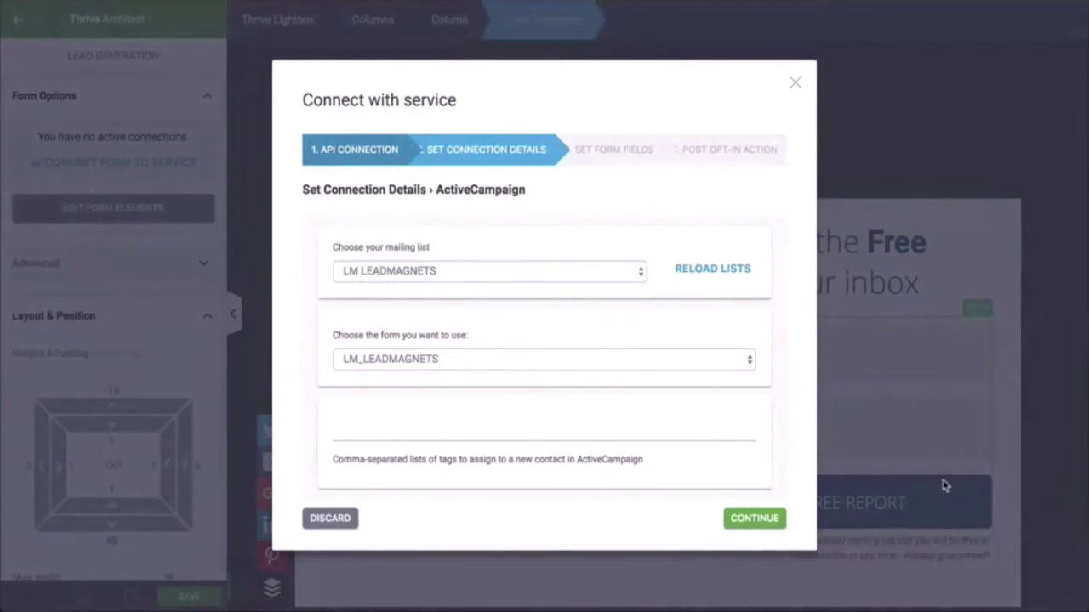
Set the post opt-in action to redirect to the custom download-page URL and save the connection
{"action": "left_click", "coordinate": [759, 519]}
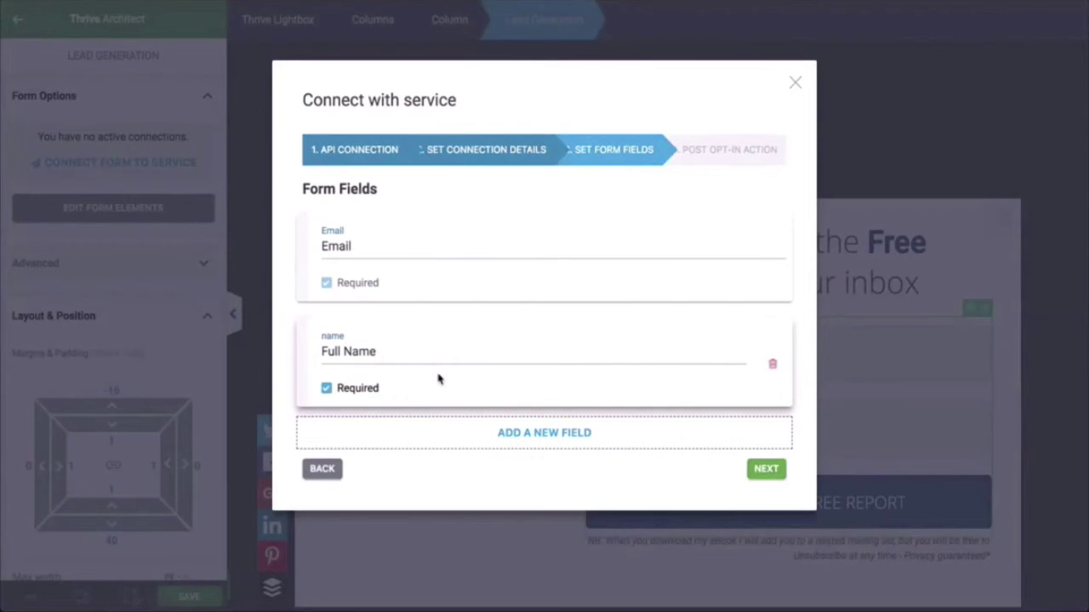
{"action": "left_click", "coordinate": [767, 475]}
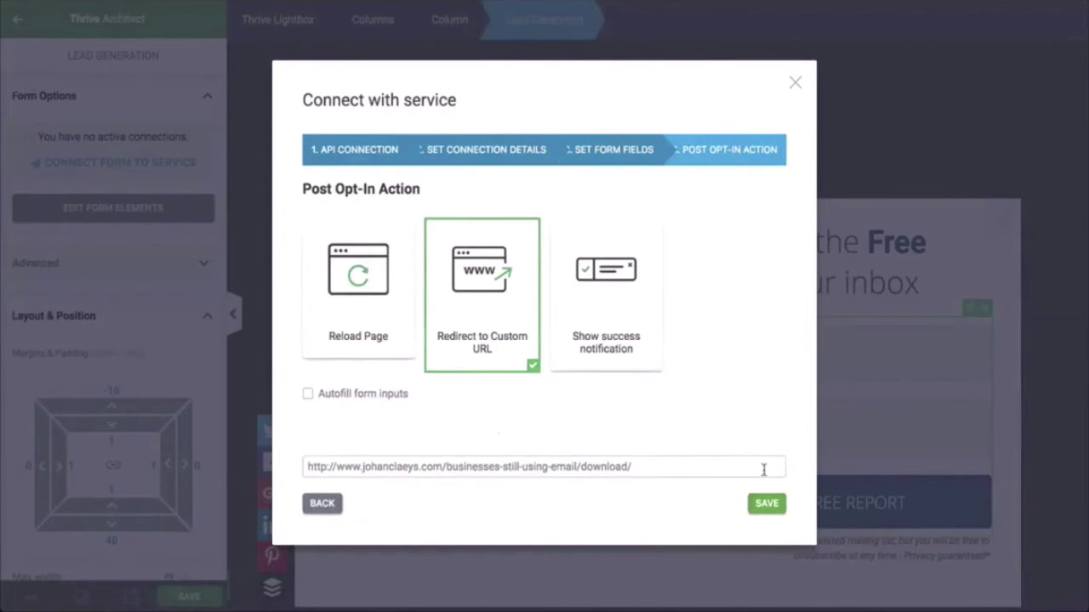
{"action": "left_click", "coordinate": [767, 503]}
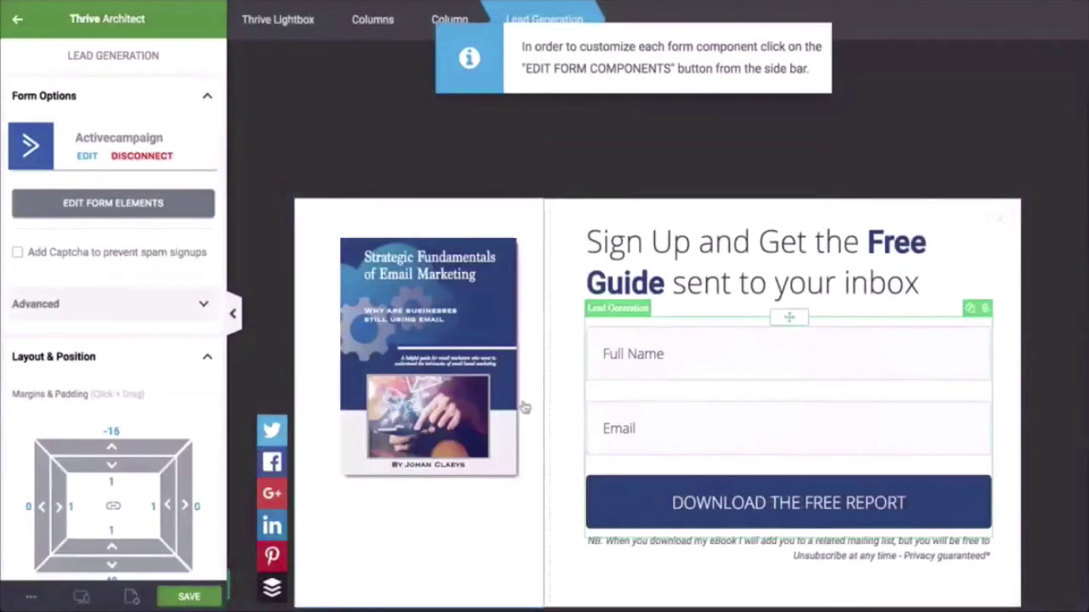
Save the lightbox, apply the button's lightbox action, and preview the landing page live
{"action": "left_click", "coordinate": [190, 599]}
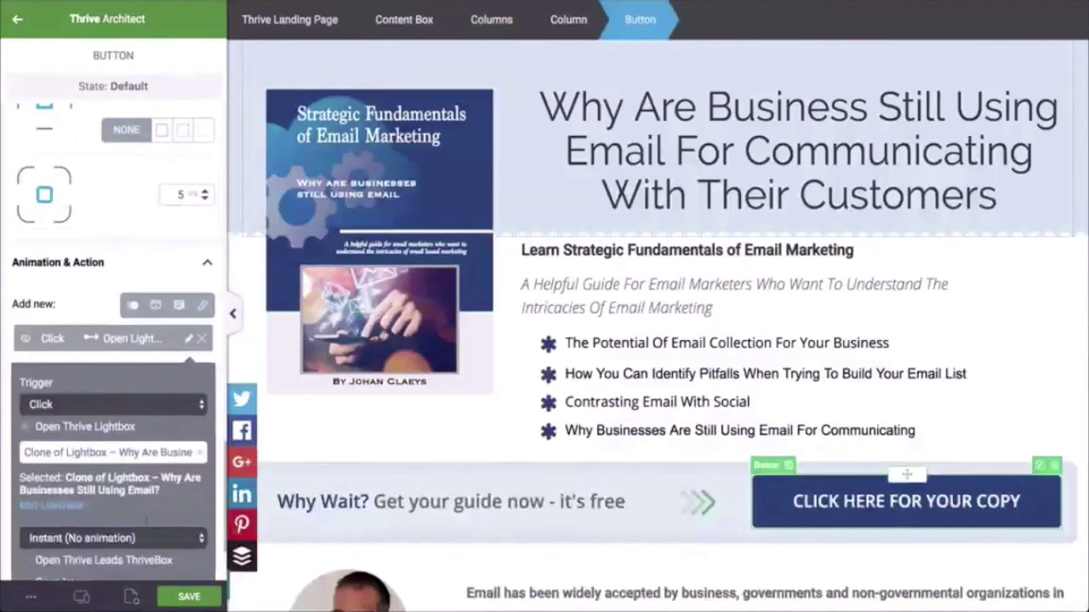
{"action": "scroll", "coordinate": [144, 455], "scroll_direction": "down", "scroll_amount": 2}
{"action": "left_click", "coordinate": [167, 549]}
{"action": "left_click", "coordinate": [30, 597]}
{"action": "left_click", "coordinate": [63, 441]}
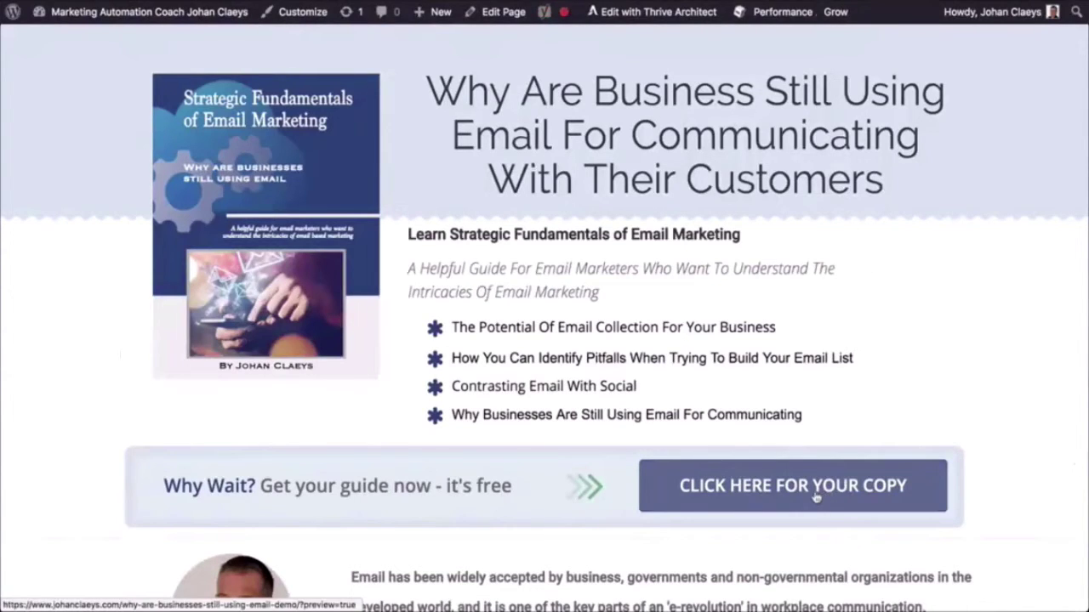
Test the popup by entering a test full name and e-mail, then submitting DOWNLOAD THE FREE REPORT
{"action": "left_click", "coordinate": [806, 498]}
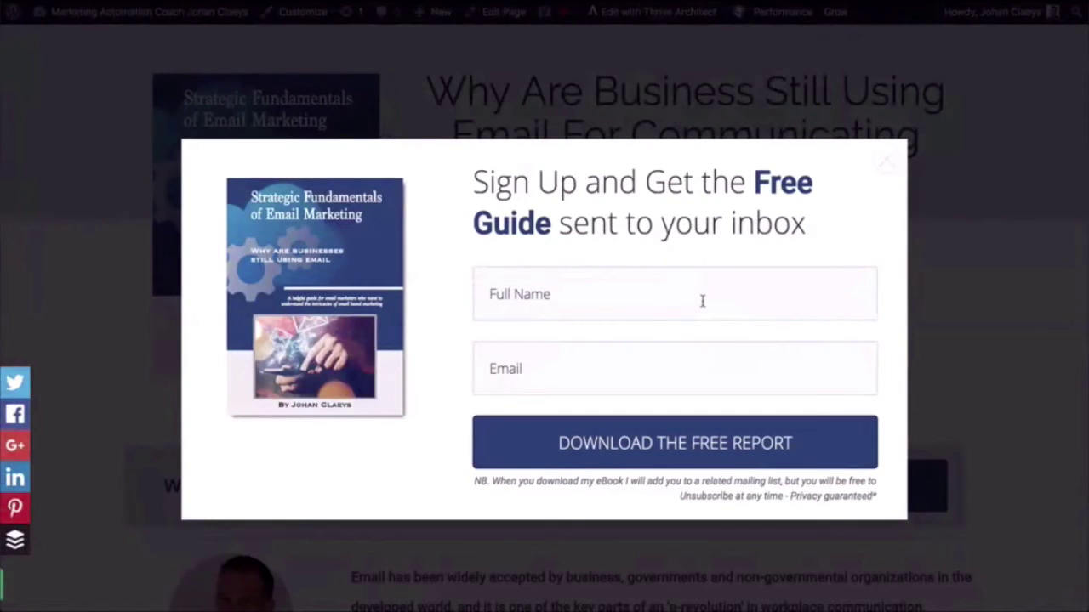
{"action": "key", "text": "Tab"}
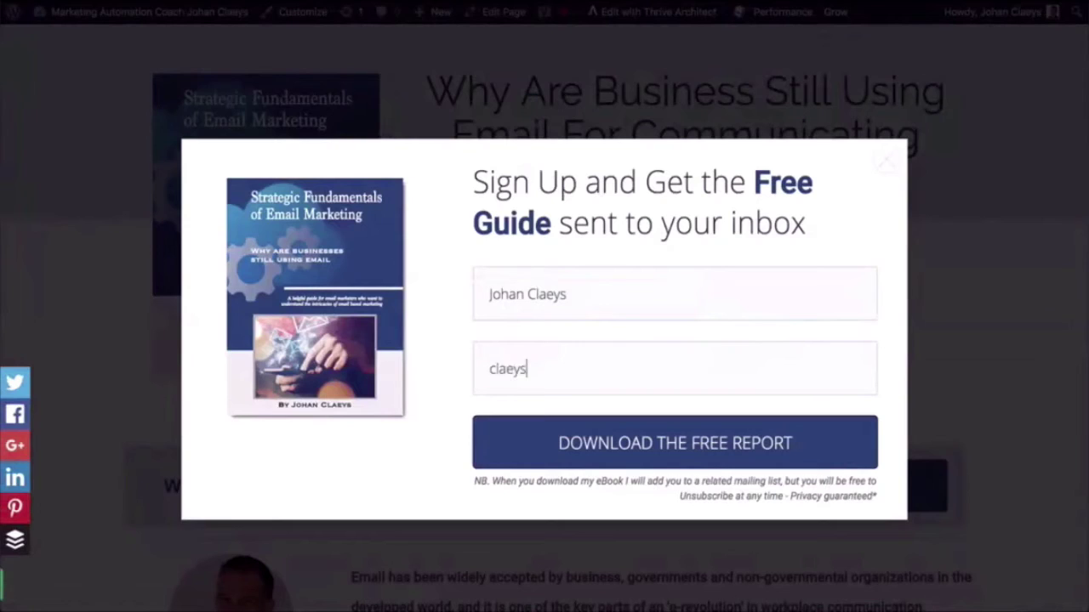
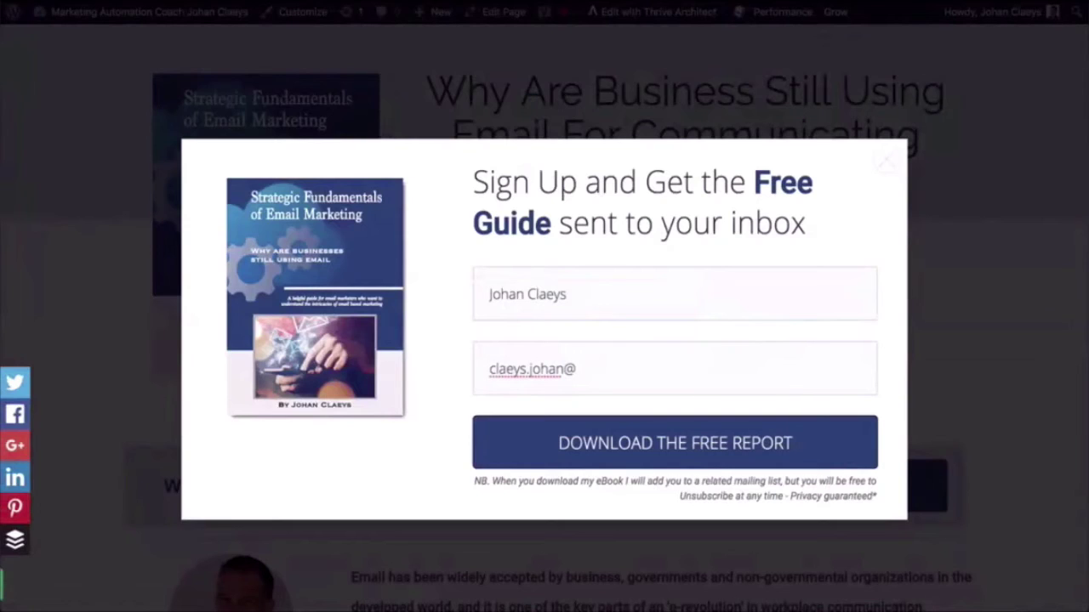
{"action": "left_click", "coordinate": [714, 443]}
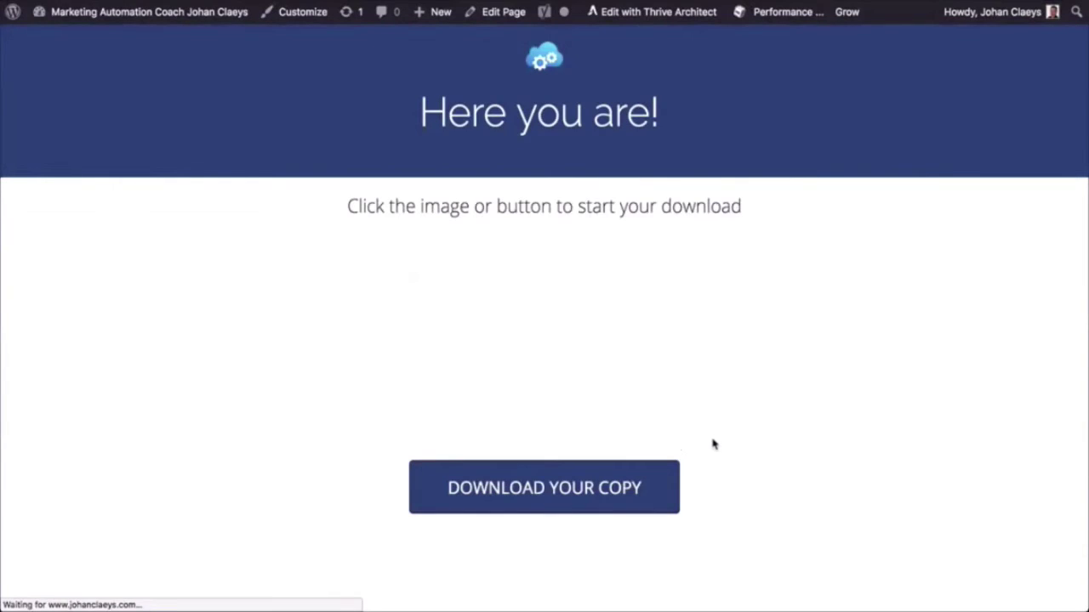